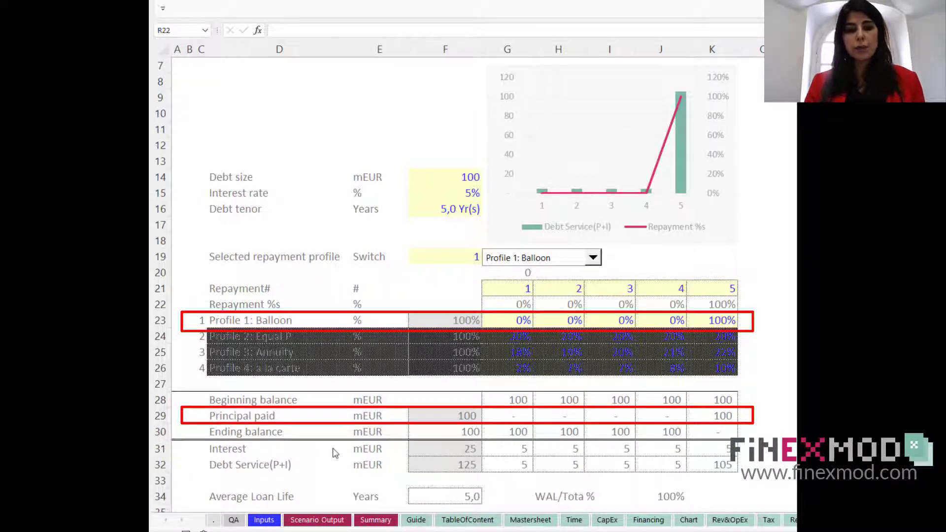
Examine the Principal paid row and its year 5 formula under the Balloon repayment profile.
{"action": "left_click", "coordinate": [161, 417]}
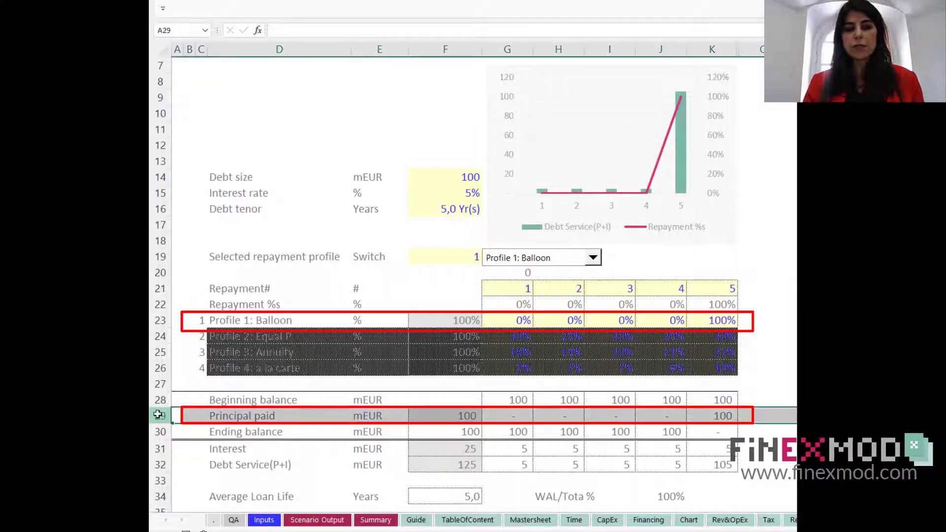
{"action": "left_click", "coordinate": [719, 417]}
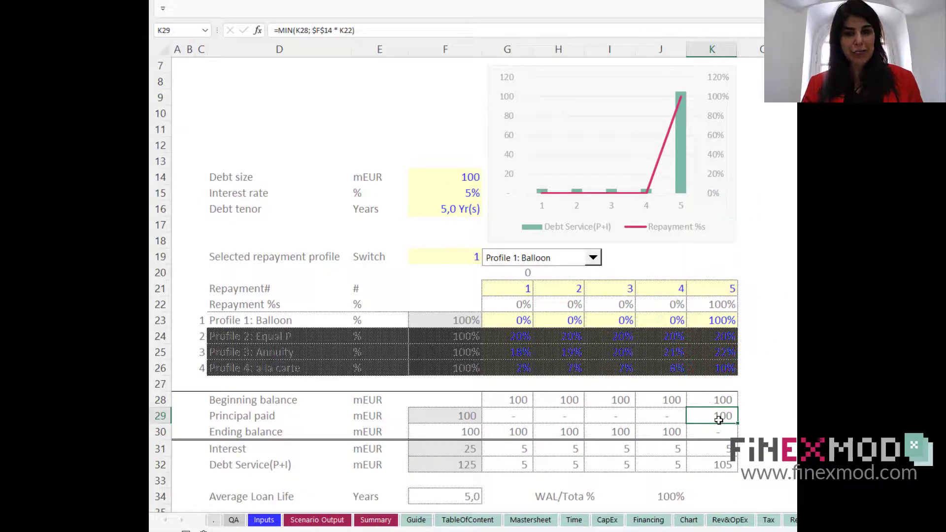
{"action": "left_click", "coordinate": [545, 264]}
{"action": "left_click", "coordinate": [541, 264]}
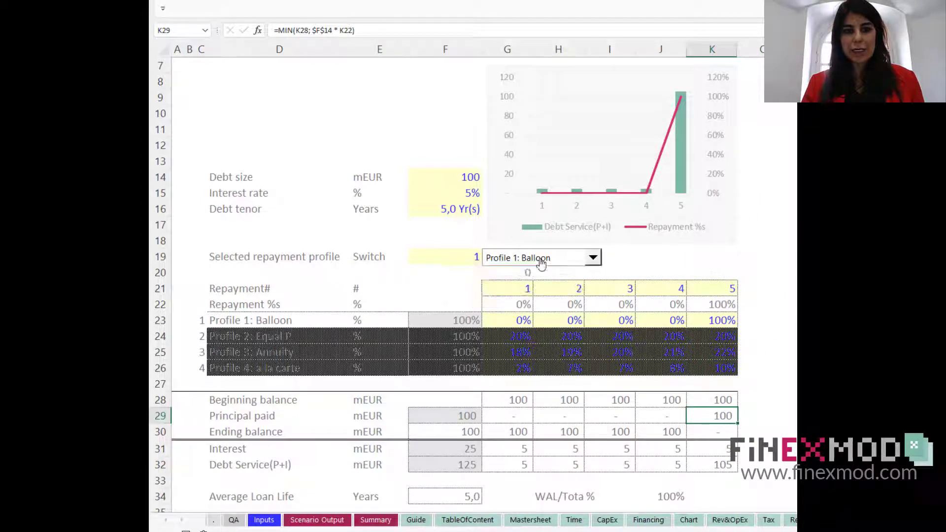
{"action": "left_click", "coordinate": [794, 352]}
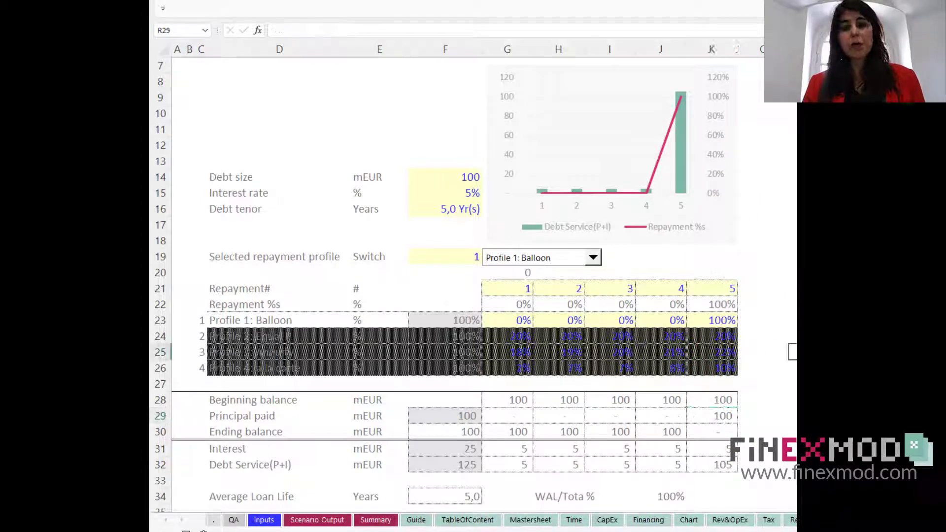
Inspect the ranges referenced by the Average Loan Life formula for the Balloon profile.
{"action": "scroll", "coordinate": [473, 285], "scroll_direction": "down", "scroll_amount": 2}
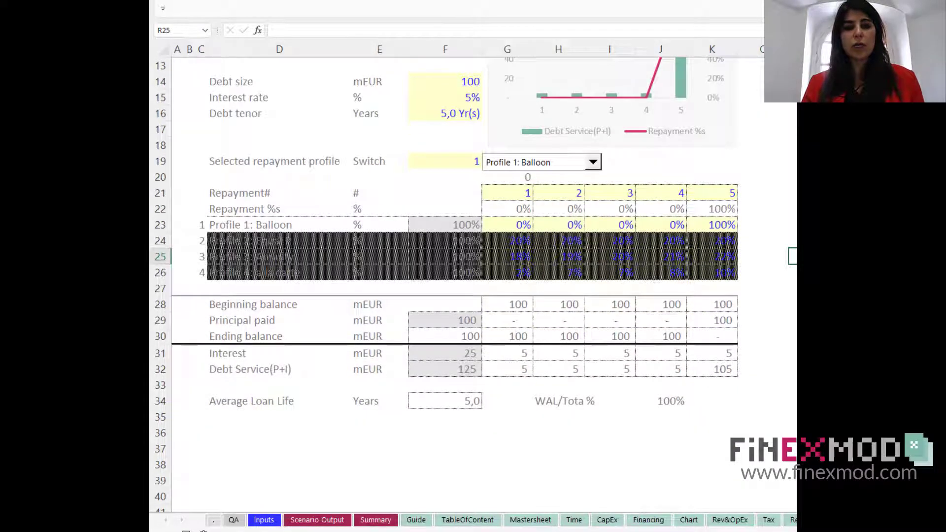
{"action": "left_click", "coordinate": [456, 400]}
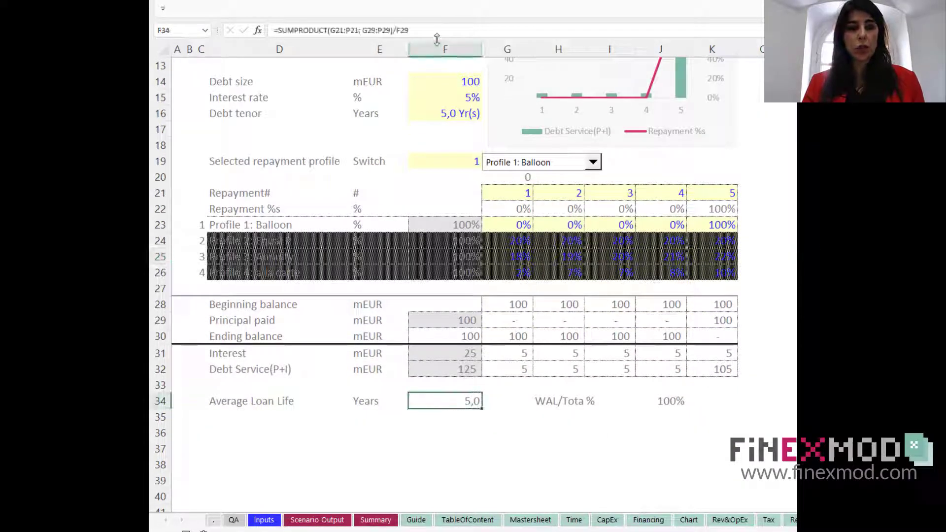
{"action": "left_click", "coordinate": [435, 31]}
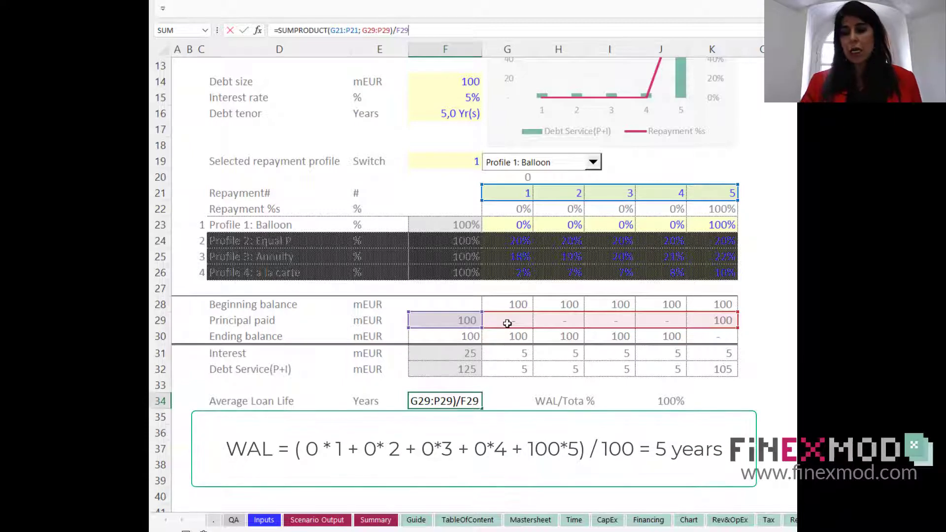
{"action": "key", "text": "ctrl+Return"}
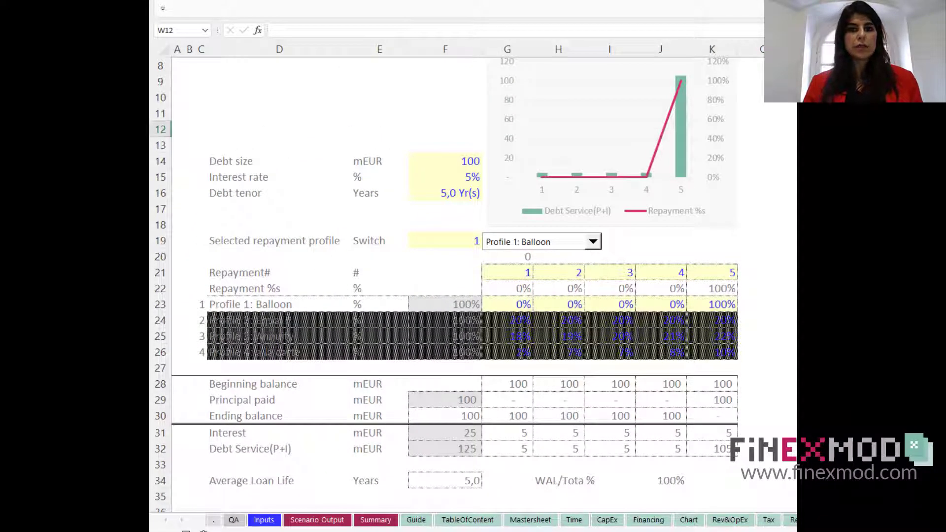
Switch the repayment profile to Profile 2: Equal P and inspect the ranges in its Average Loan Life formula.
{"action": "left_click", "coordinate": [587, 245]}
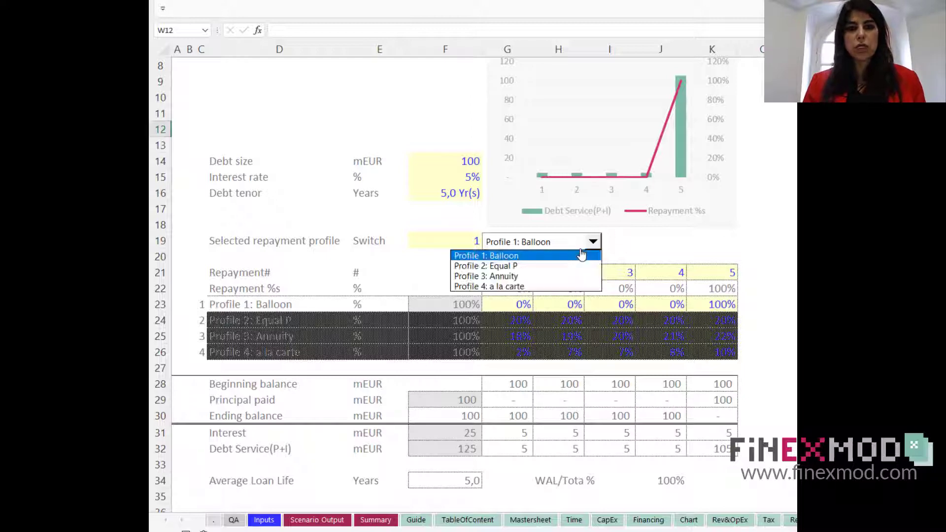
{"action": "left_click", "coordinate": [558, 267]}
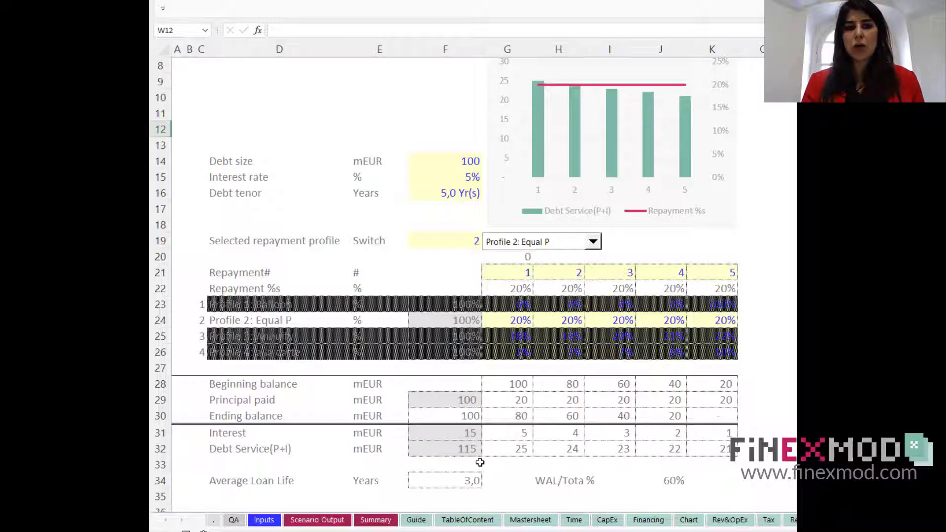
{"action": "left_click", "coordinate": [463, 480]}
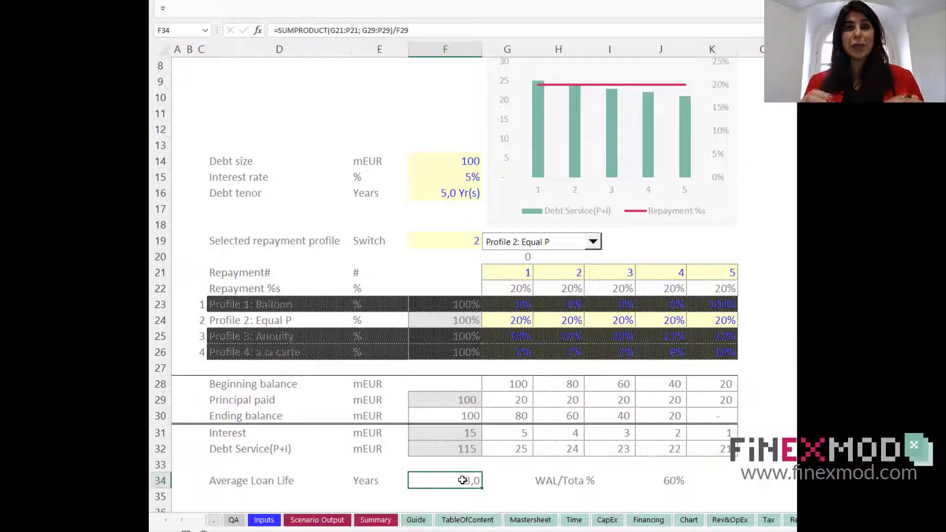
{"action": "left_click", "coordinate": [441, 34]}
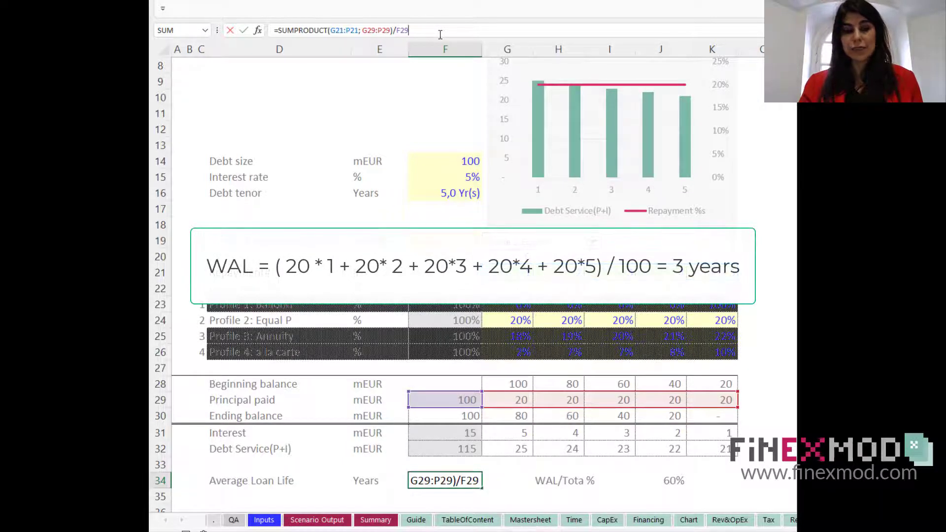
{"action": "key", "text": "ctrl+Return"}
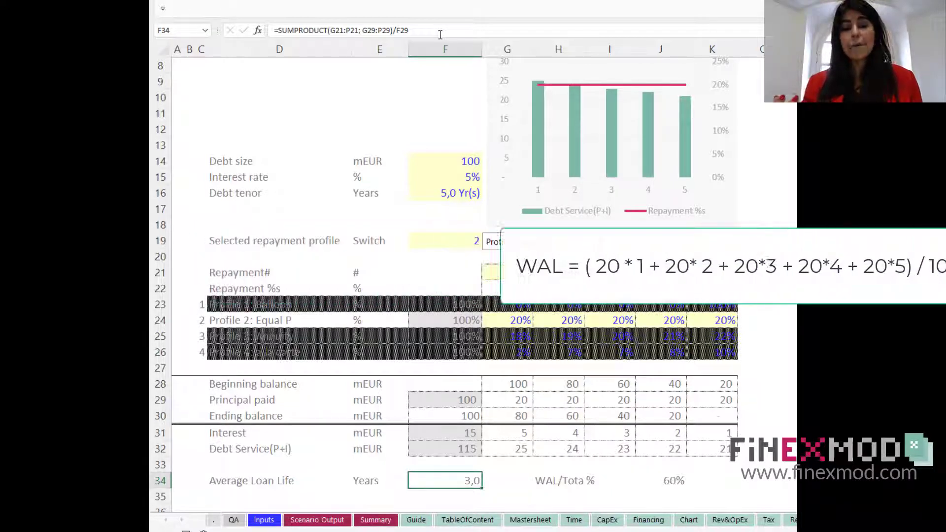
Review the WAL/Total % label and its formula beside the Average Loan Life.
{"action": "key", "text": "Right"}
{"action": "key", "text": "Right"}
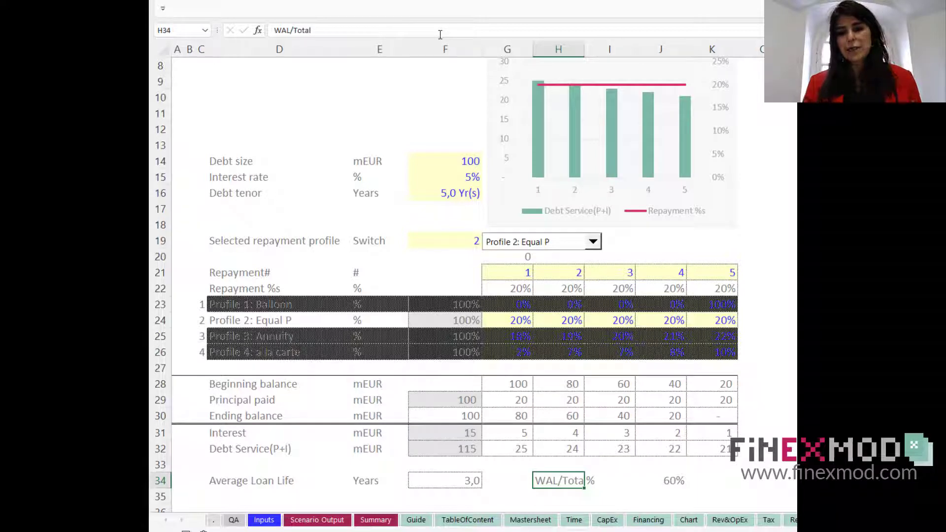
{"action": "key", "text": "Right"}
{"action": "key", "text": "Right"}
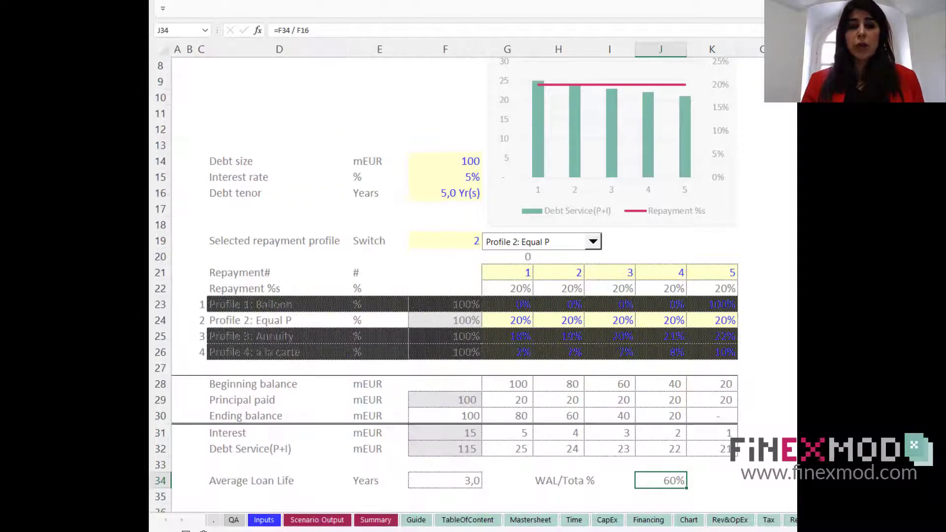
Switch the repayment profile to Profile 3: Annuity and check its repayment percentage formulas for years 1, 2 and 5.
{"action": "left_click", "coordinate": [536, 246]}
{"action": "left_click", "coordinate": [524, 277]}
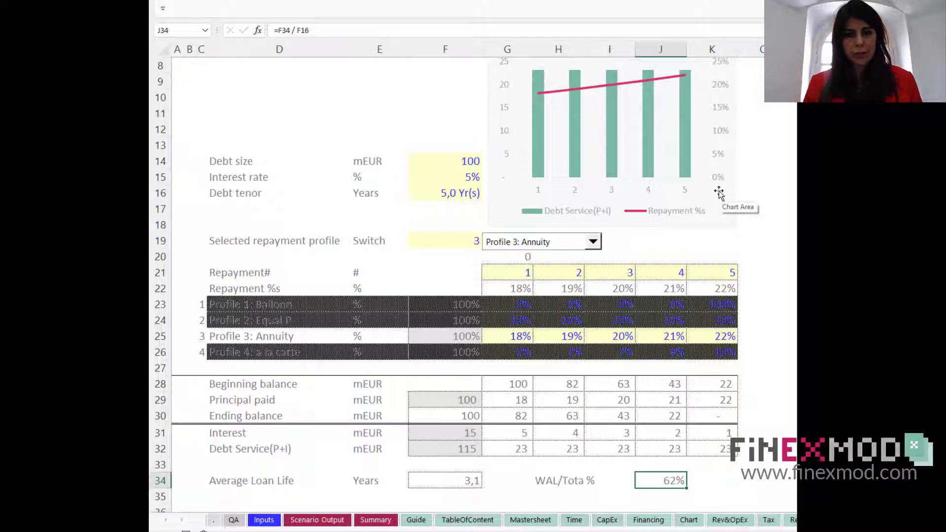
{"action": "left_click", "coordinate": [514, 339]}
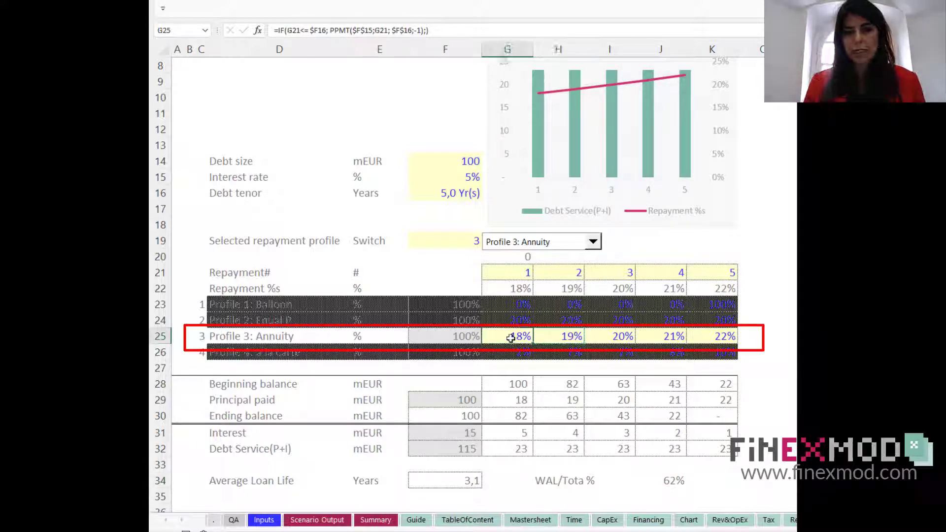
{"action": "left_click", "coordinate": [567, 337]}
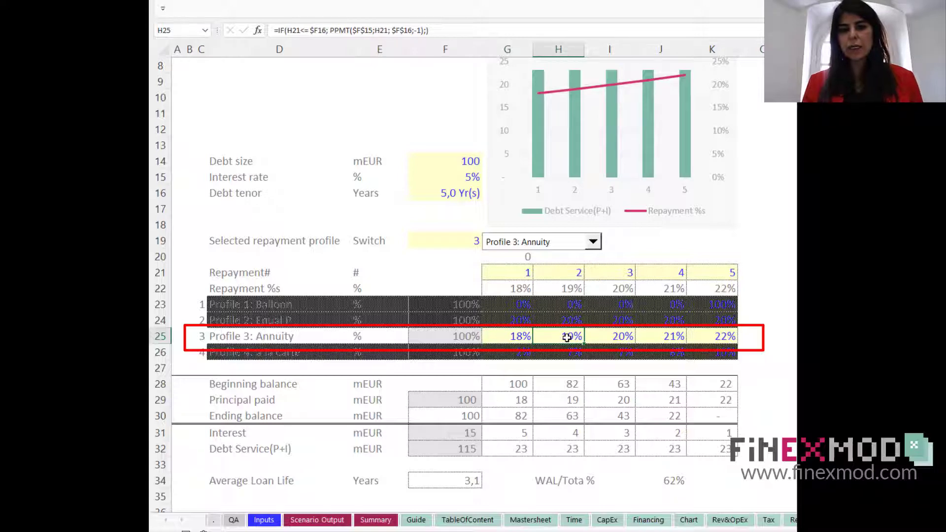
{"action": "left_click", "coordinate": [729, 339]}
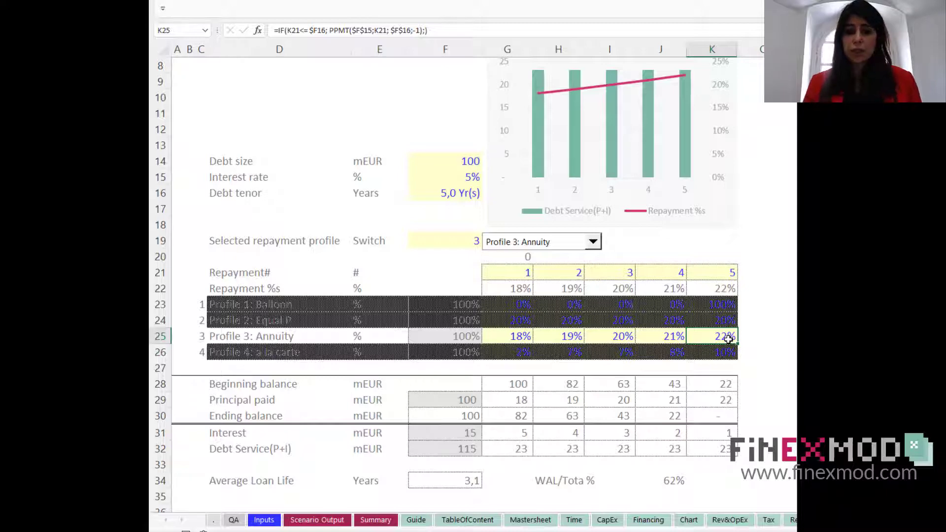
Inspect the ranges referenced by the Average Loan Life formula for the Annuity profile.
{"action": "left_click", "coordinate": [463, 483]}
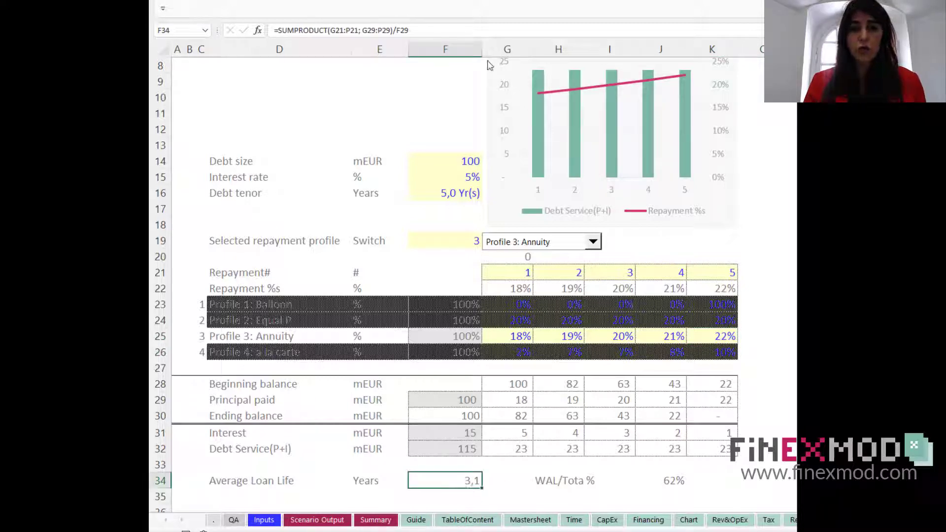
{"action": "left_click", "coordinate": [432, 27]}
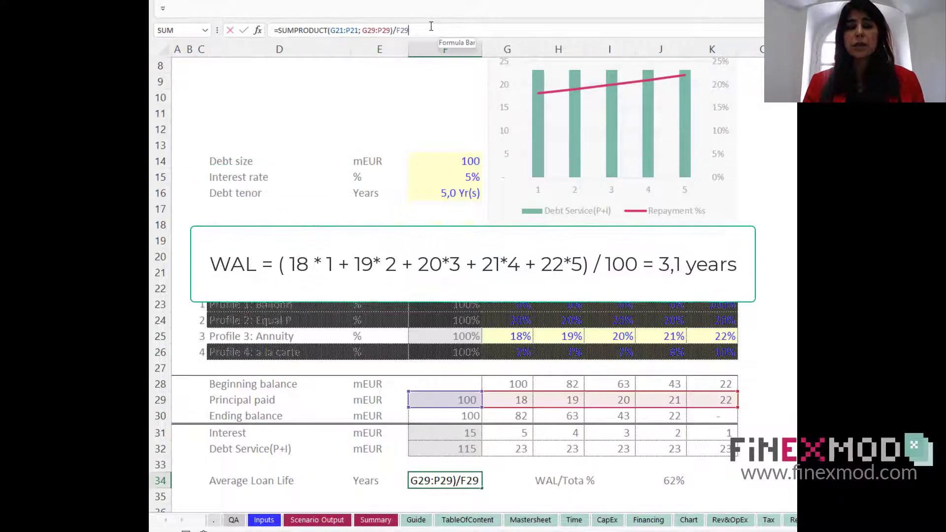
{"action": "key", "text": "Escape"}
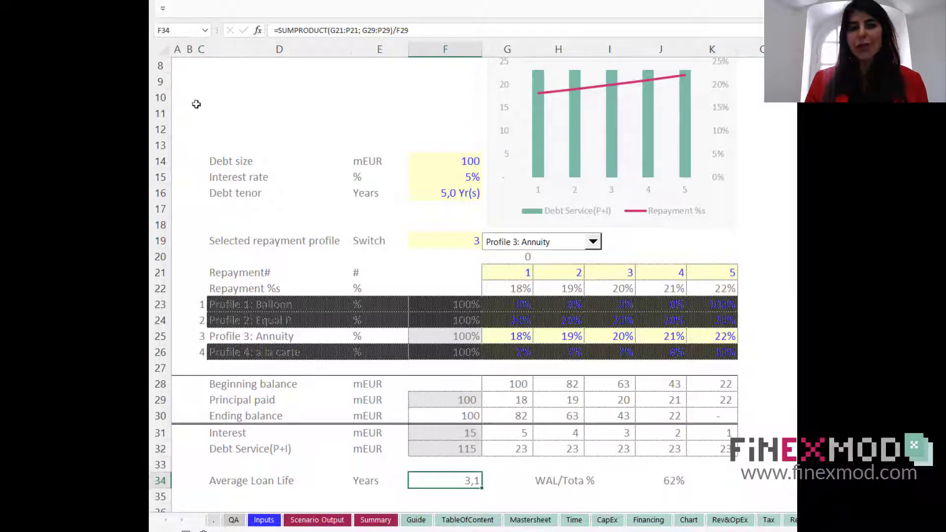
Switch the repayment profile to Profile 4: a la carte and review its yearly repayment percentages.
{"action": "left_click", "coordinate": [546, 247]}
{"action": "left_click", "coordinate": [530, 285]}
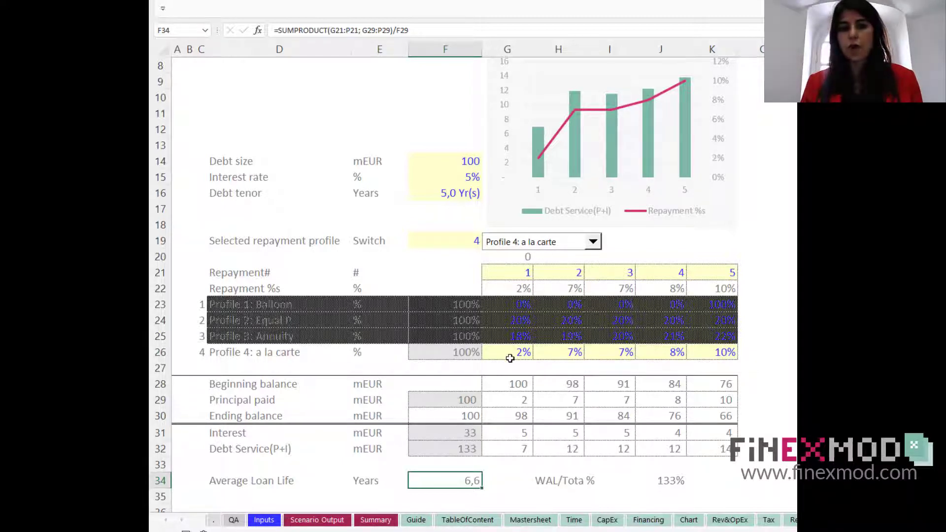
{"action": "left_click", "coordinate": [510, 366]}
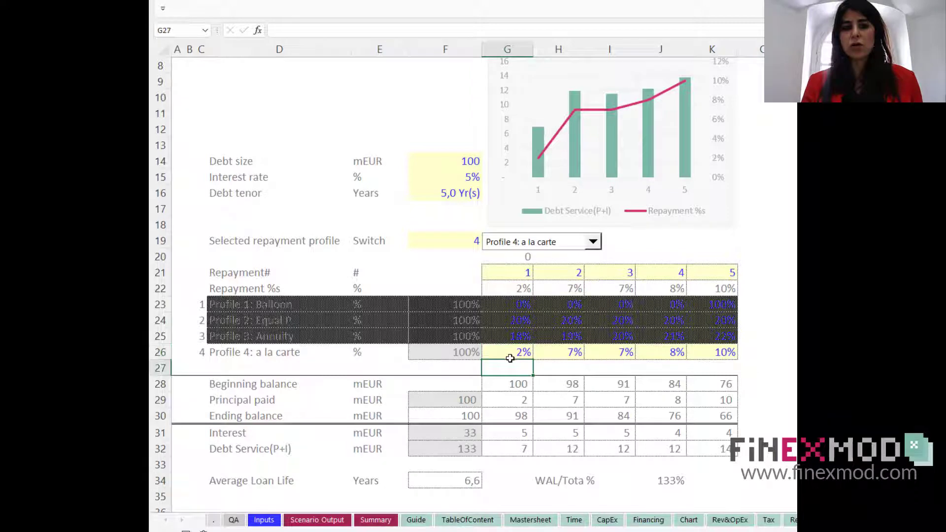
{"action": "left_click", "coordinate": [572, 354]}
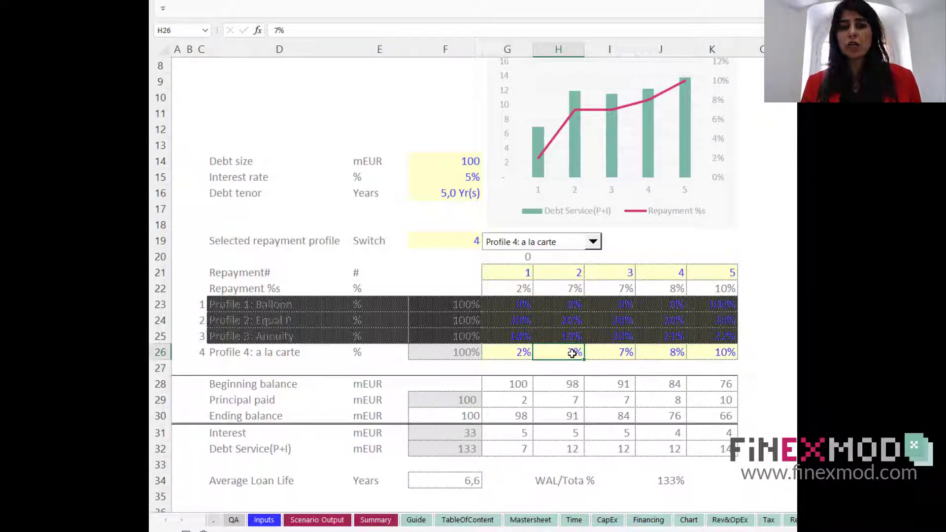
{"action": "left_click", "coordinate": [625, 354]}
{"action": "left_click", "coordinate": [673, 355]}
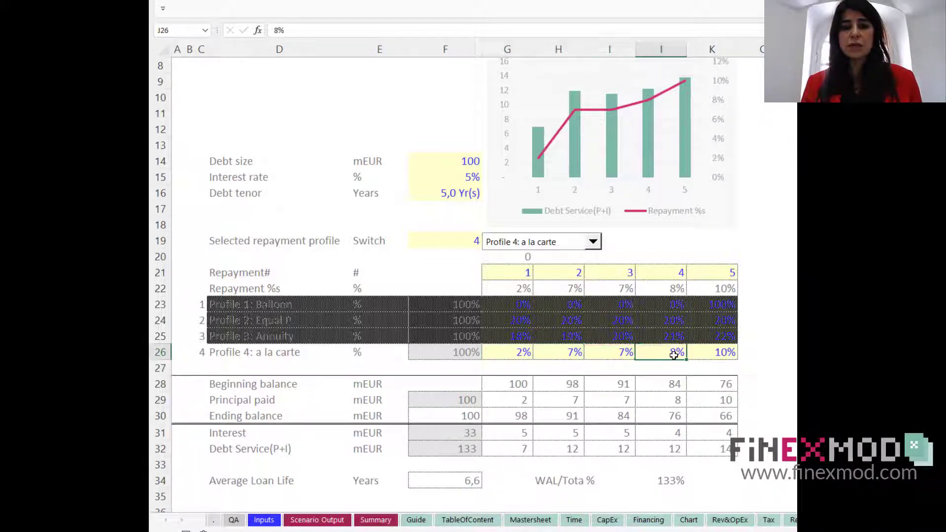
{"action": "left_click", "coordinate": [720, 353]}
{"action": "left_click", "coordinate": [606, 397]}
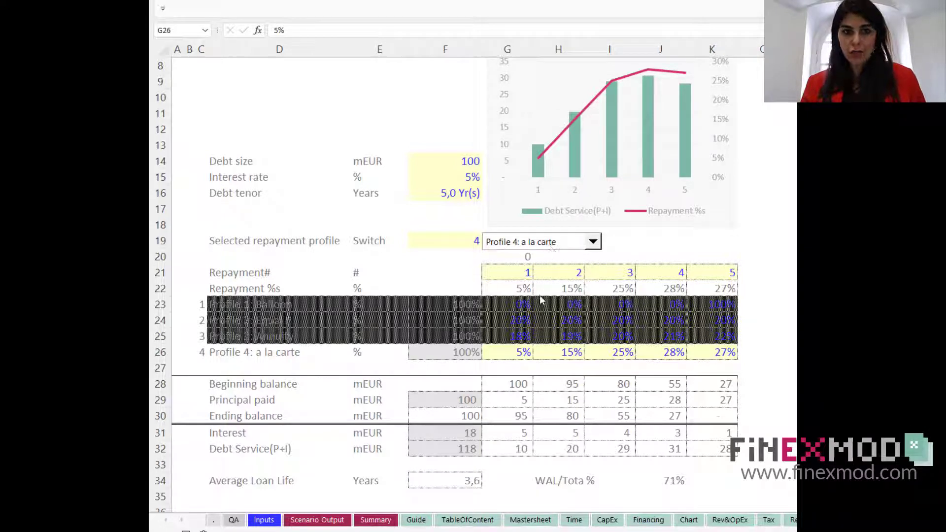
Check the year 1 repayment percentage and the Average Loan Life of the a la carte profile.
{"action": "left_click", "coordinate": [508, 353]}
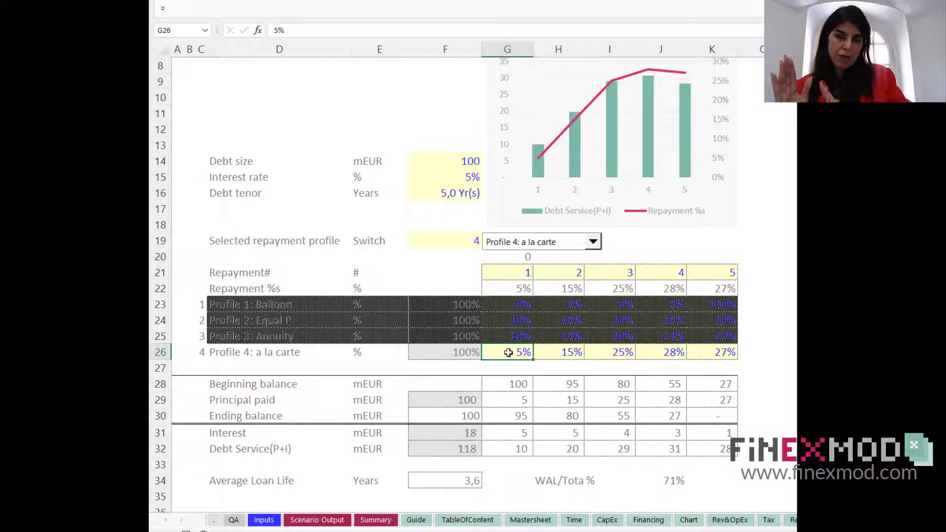
{"action": "left_click", "coordinate": [916, 416]}
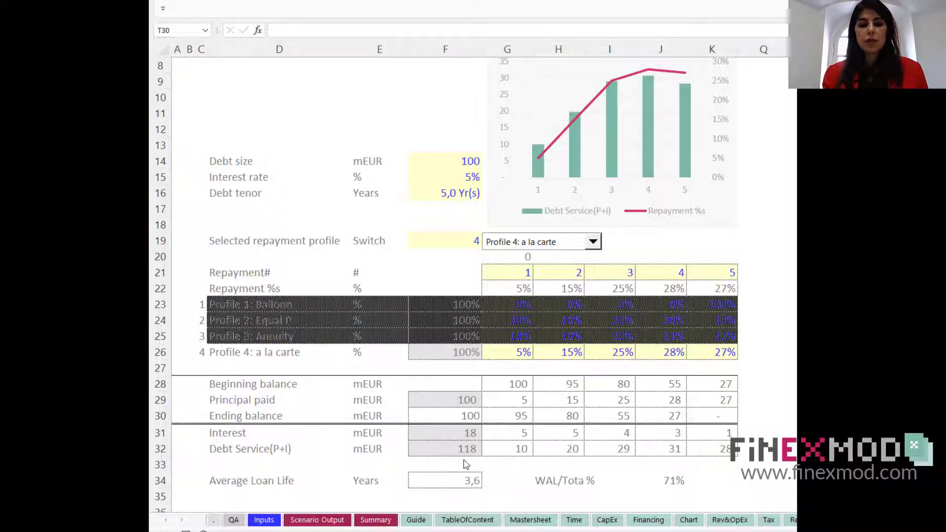
{"action": "left_click", "coordinate": [446, 482]}
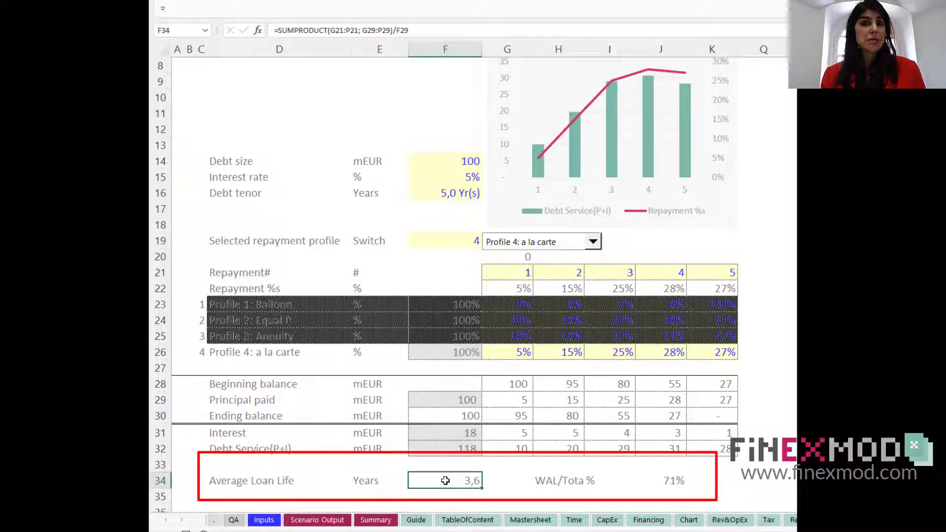
Compare the Average Loan Life by switching the repayment profile to Annuity, Equal P and Balloon, ending back on Profile 4: a la carte.
{"action": "left_click", "coordinate": [549, 248]}
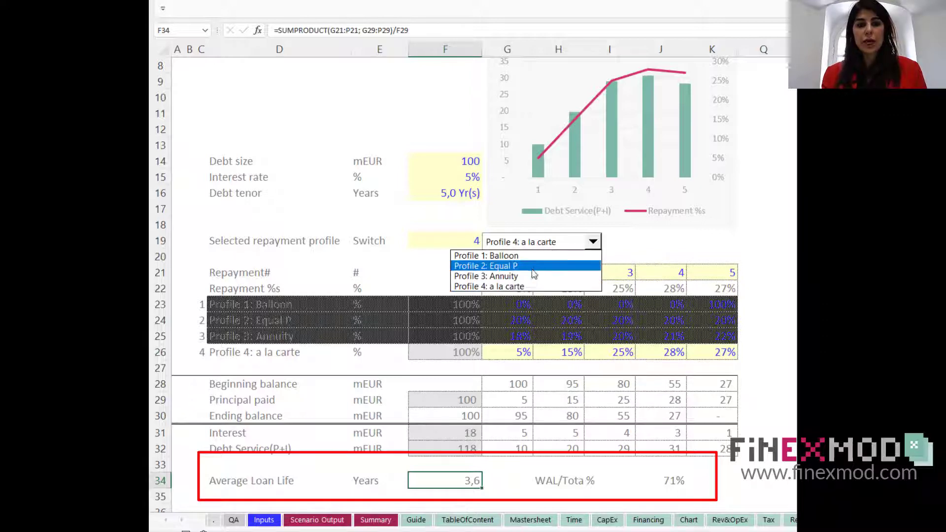
{"action": "left_click", "coordinate": [534, 278]}
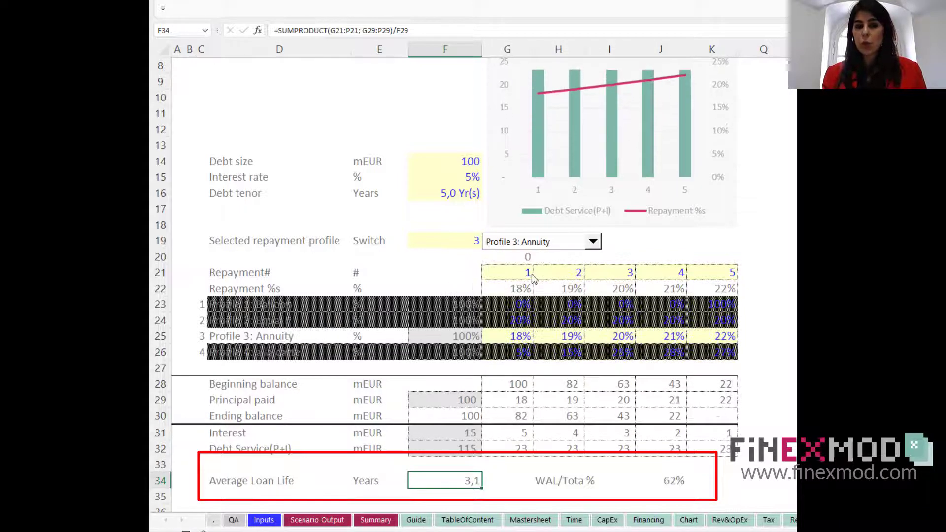
{"action": "left_click", "coordinate": [535, 247]}
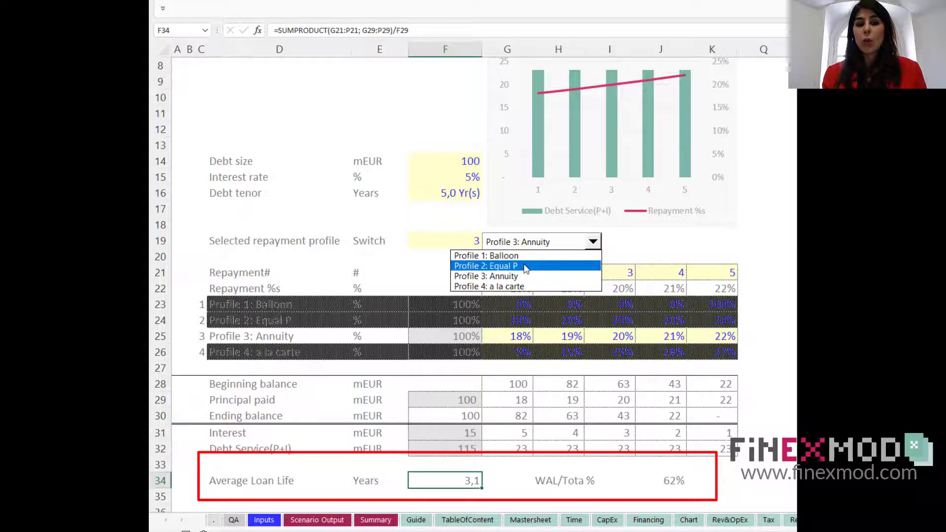
{"action": "left_click", "coordinate": [525, 266]}
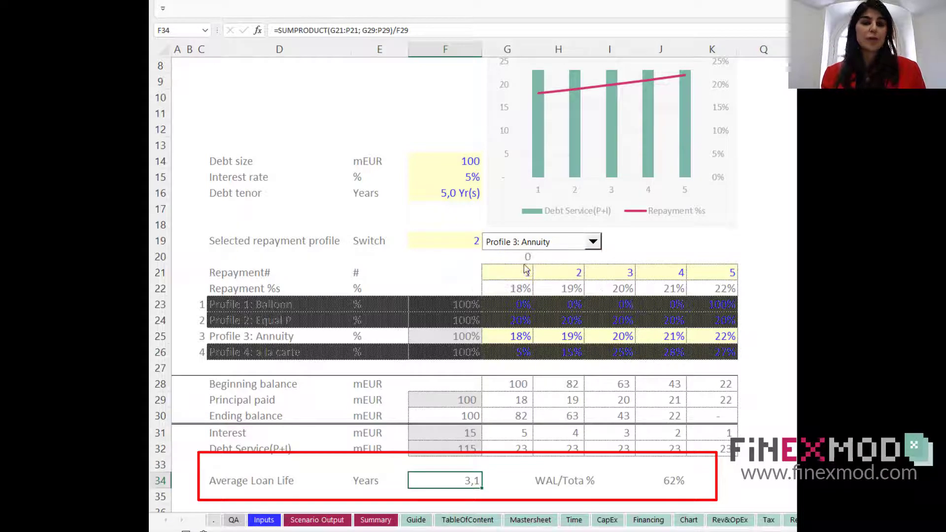
{"action": "left_click", "coordinate": [546, 244]}
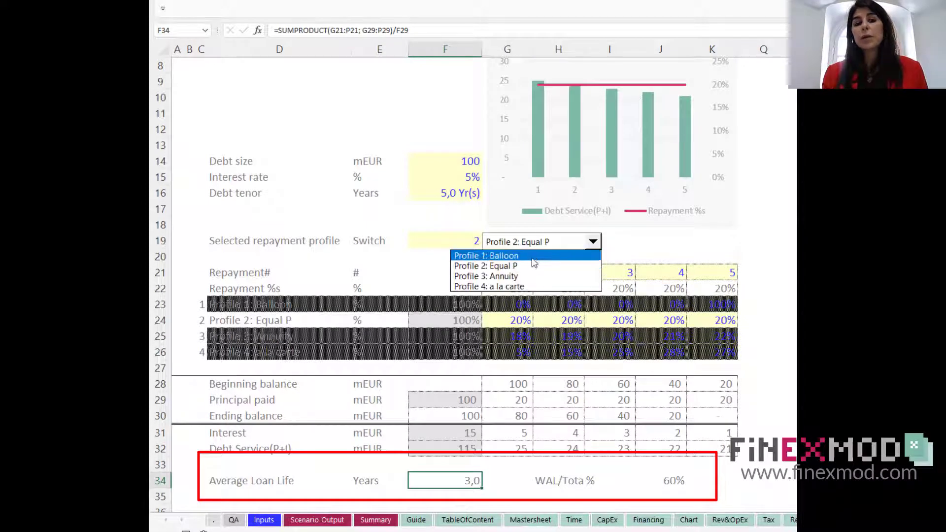
{"action": "left_click", "coordinate": [531, 256]}
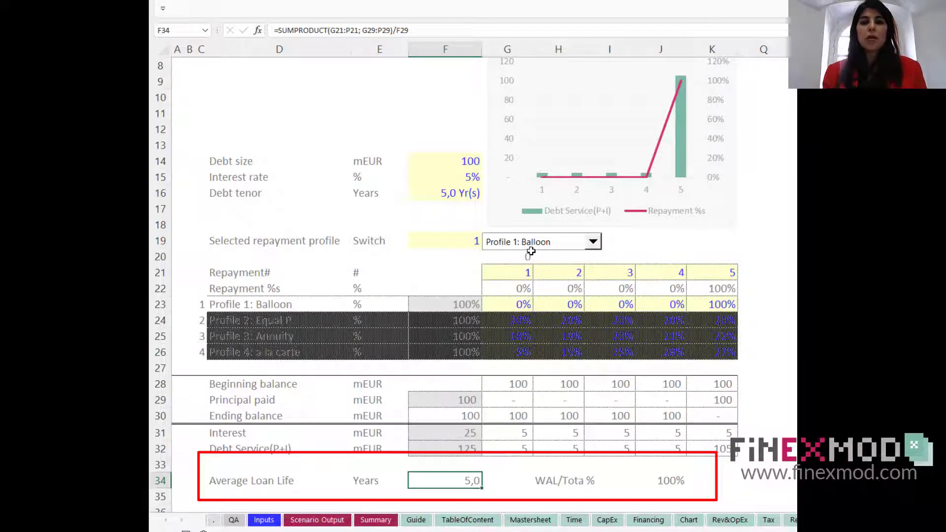
{"action": "left_click", "coordinate": [532, 244]}
{"action": "left_click", "coordinate": [524, 286]}
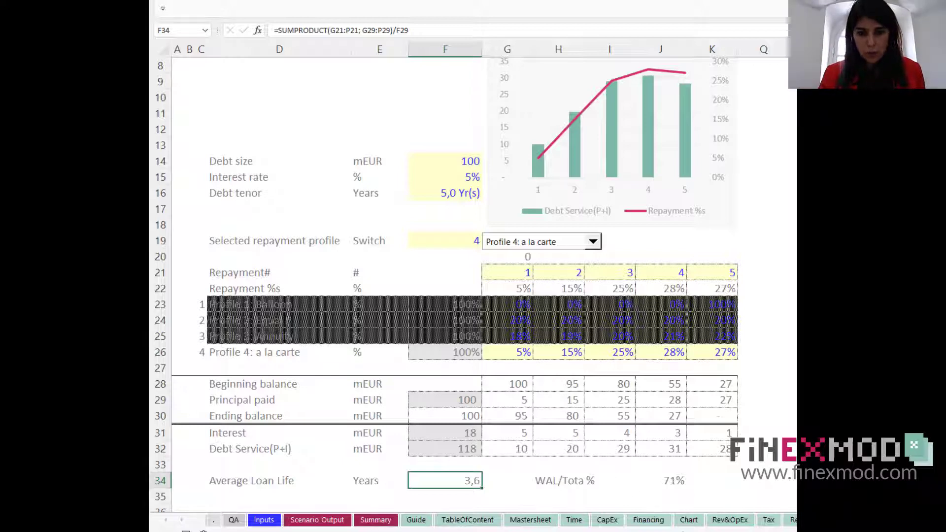
Inspect the WAL, Maximum average life and Average life check formulas in the Weighted Average Loan Life section of the Return&Ratios sheet.
{"action": "left_click", "coordinate": [791, 520]}
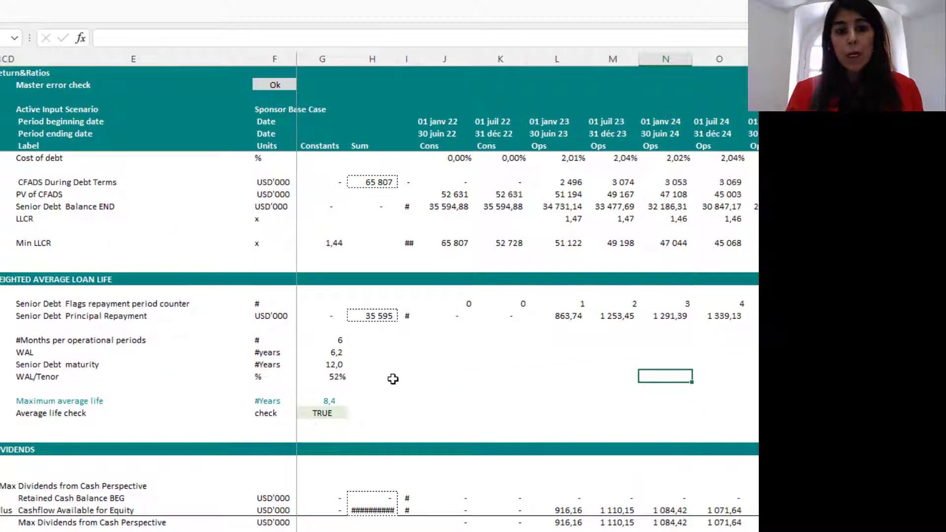
{"action": "left_click", "coordinate": [328, 350]}
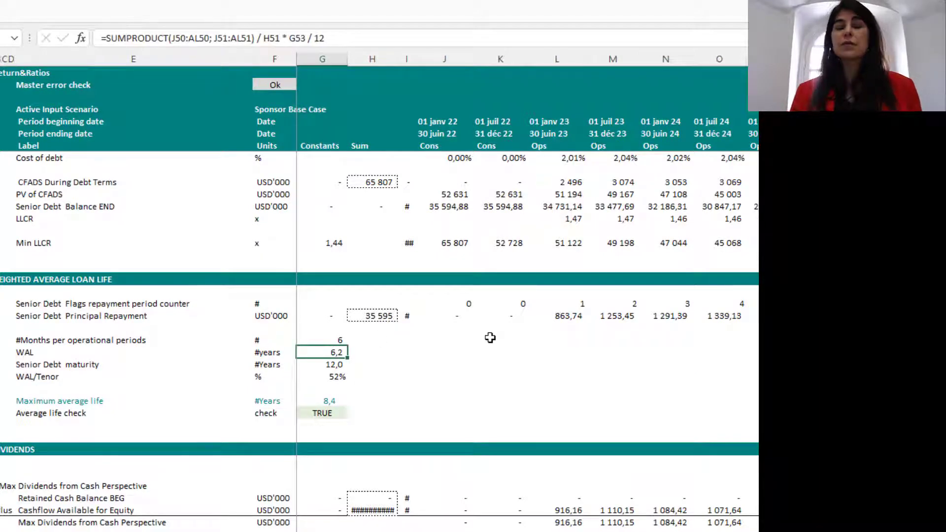
{"action": "left_click", "coordinate": [335, 403]}
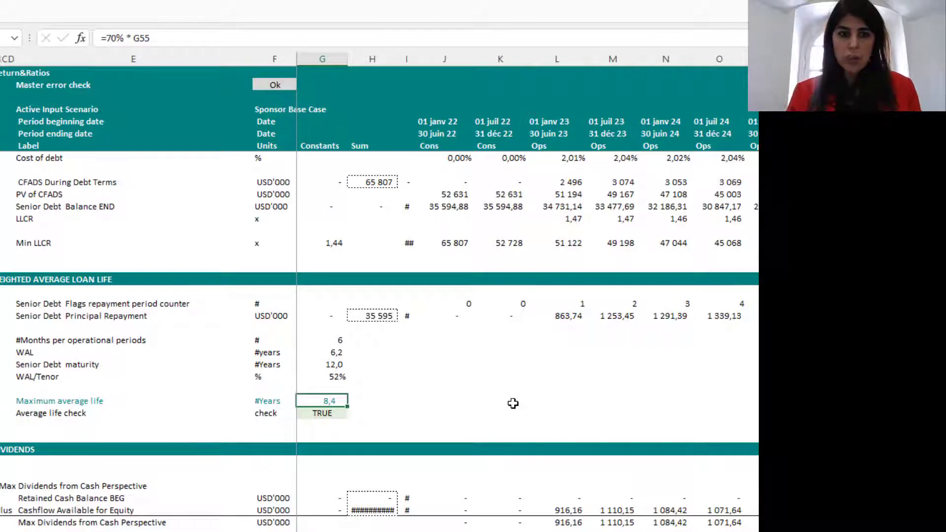
{"action": "left_click", "coordinate": [321, 413]}
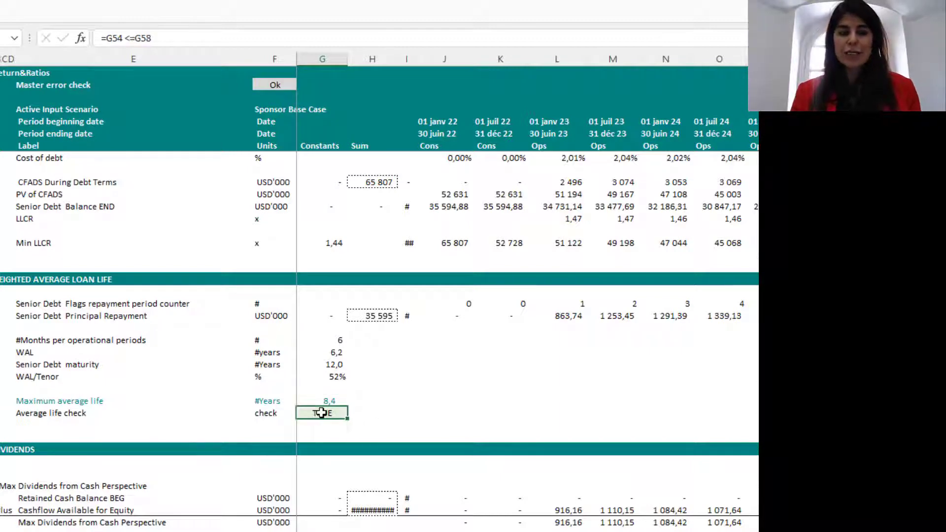